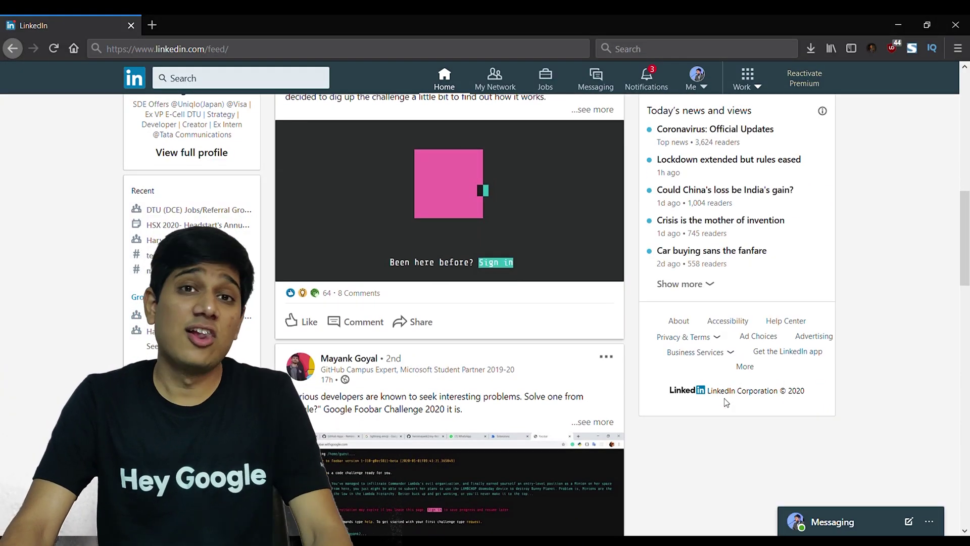
Step: Scroll through the LinkedIn feed's posts that share Google Foobar challenge invitation screenshots
scroll(725, 410, down, 3)
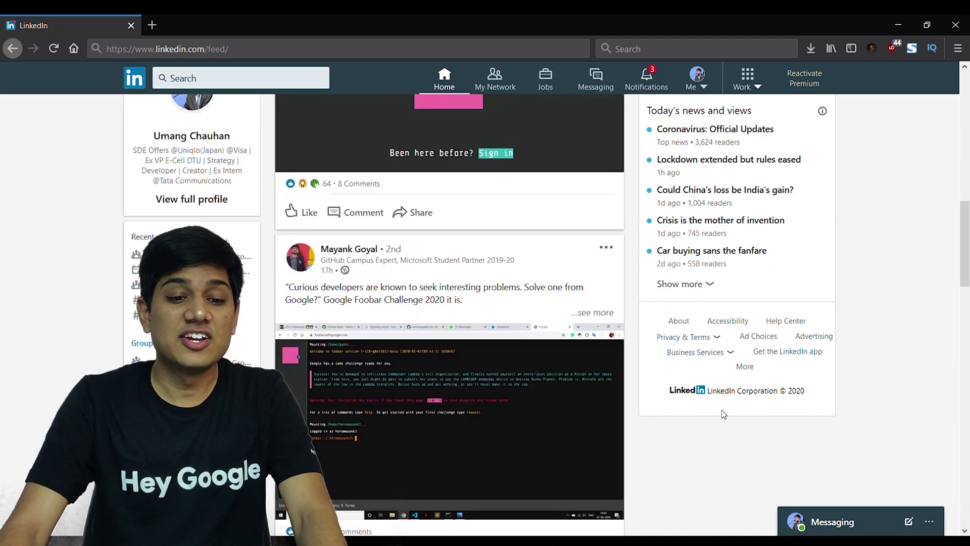
scroll(724, 414, down, 9)
scroll(708, 404, up, 20)
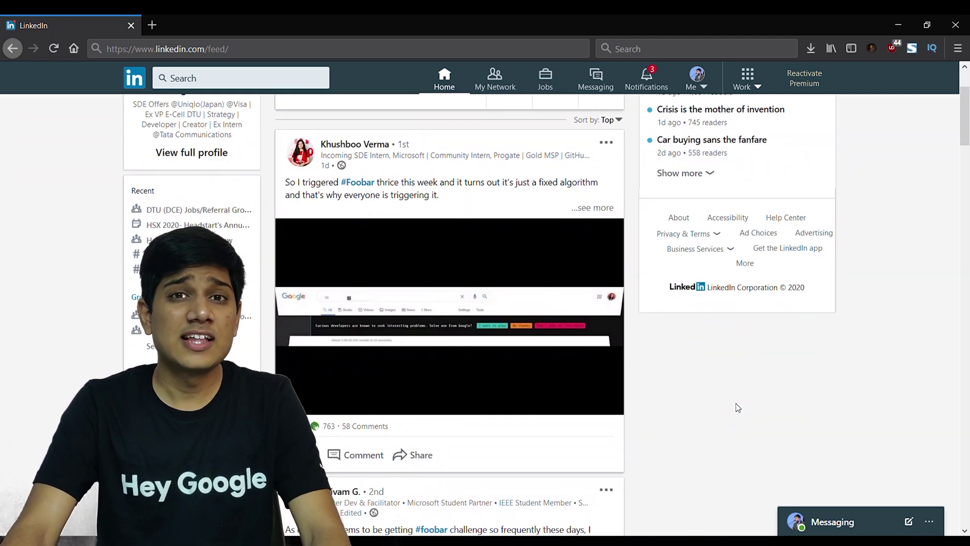
scroll(738, 407, down, 20)
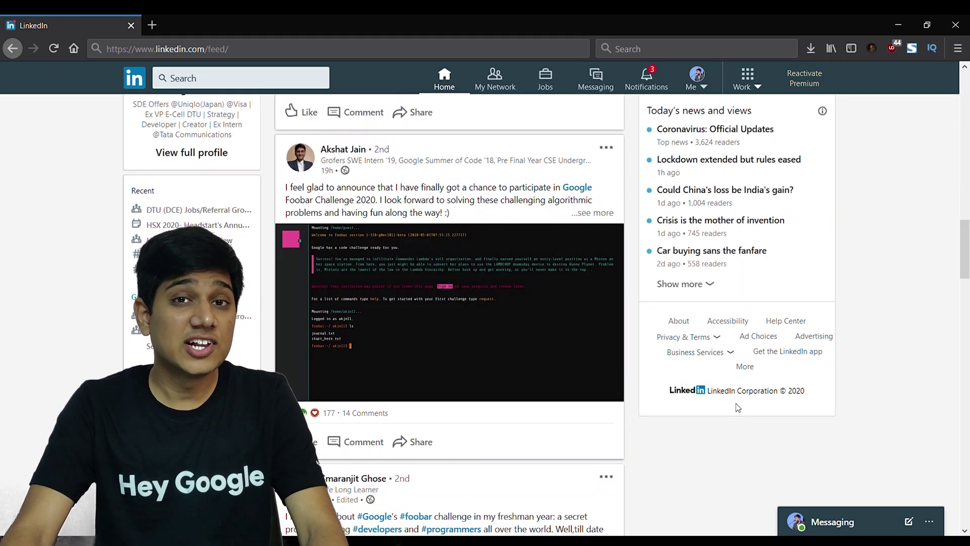
scroll(738, 407, down, 7)
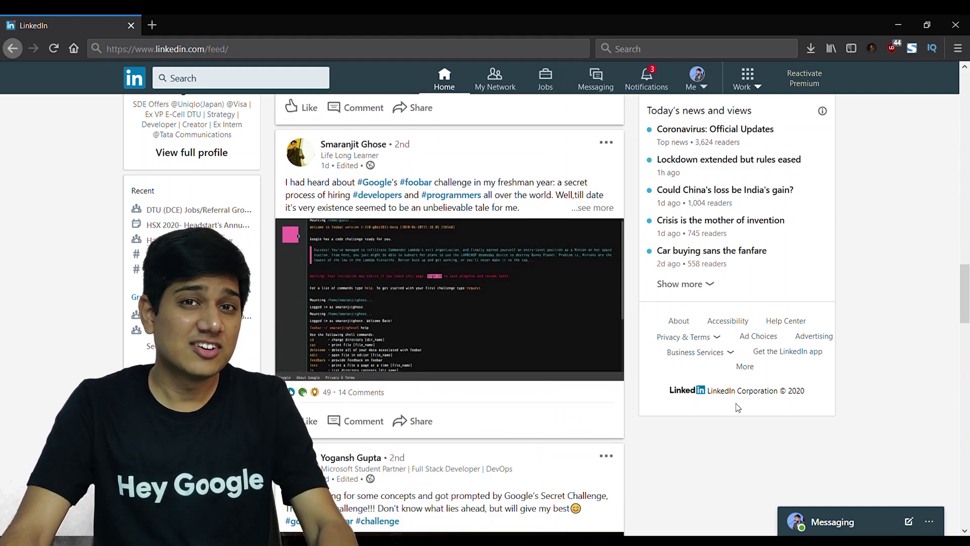
scroll(738, 407, down, 10)
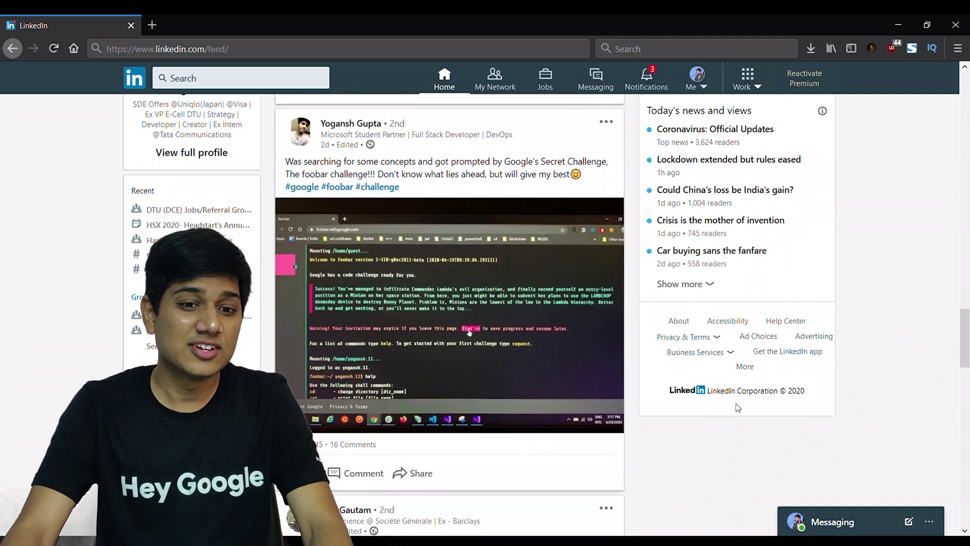
scroll(442, 246, down, 10)
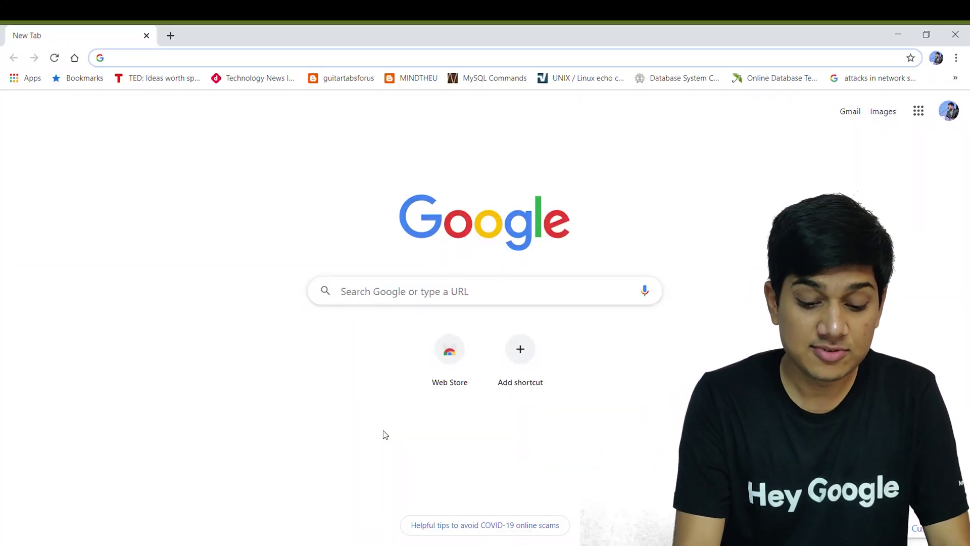
Step: Search Google for 'C++ move semantics', go to results page 2 and reload it several times
text(C++ move semantics)
key(Return)
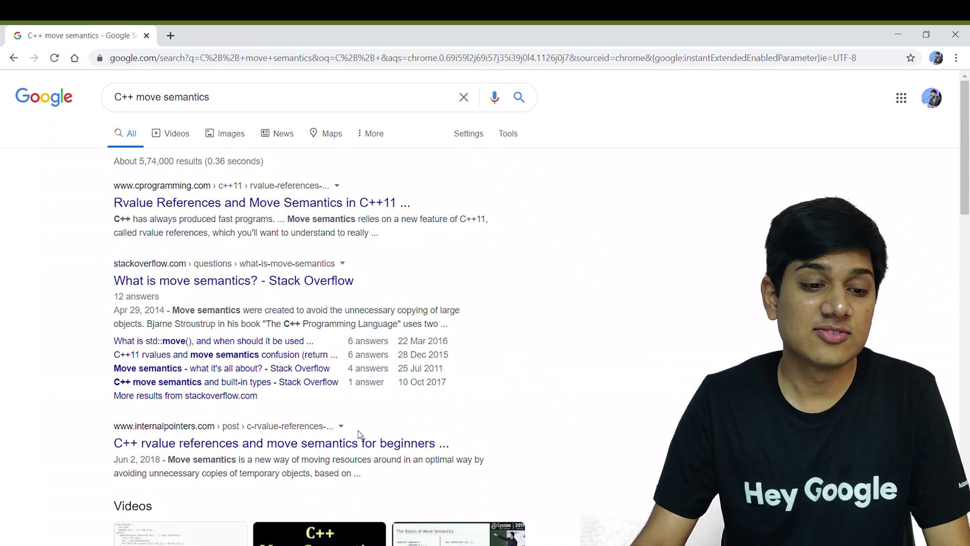
scroll(71, 259, down, 15)
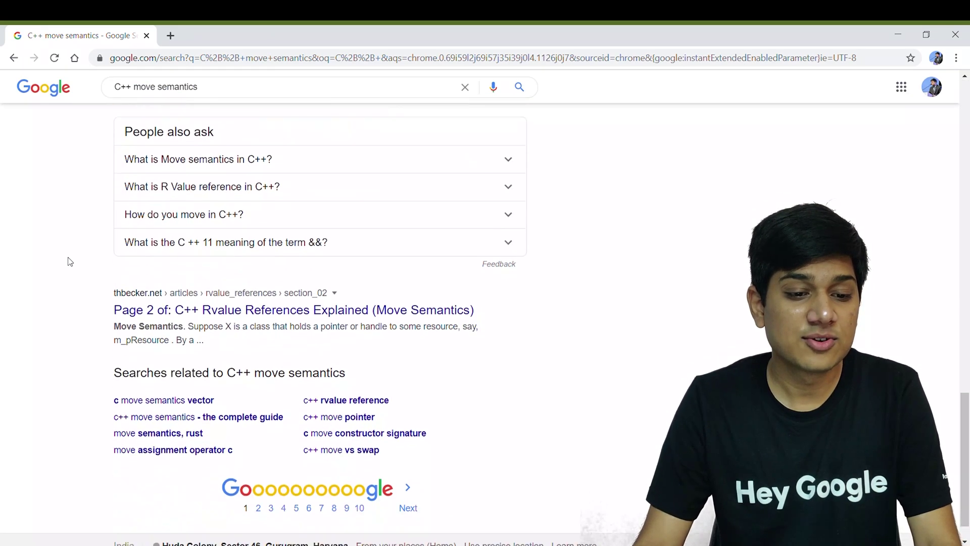
scroll(70, 262, down, 1)
click(259, 471)
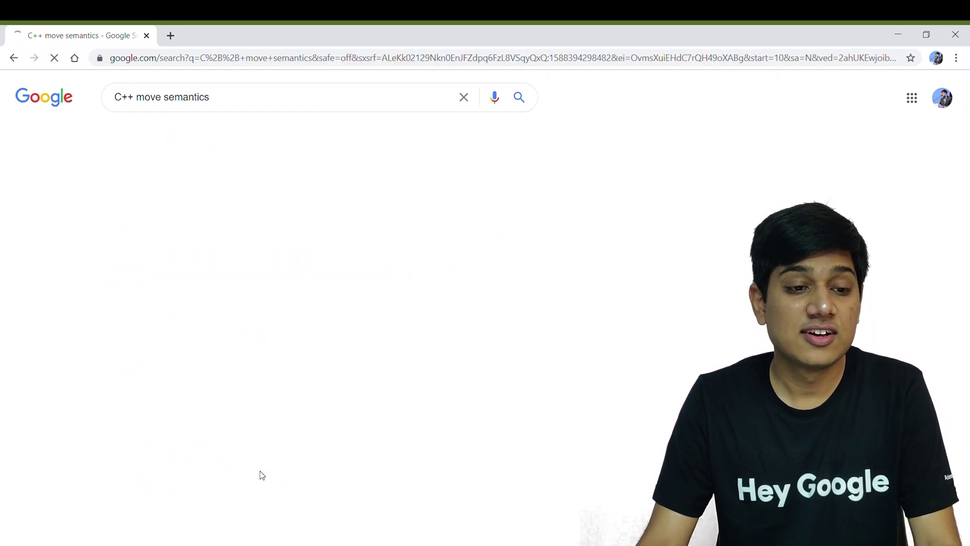
click(52, 59)
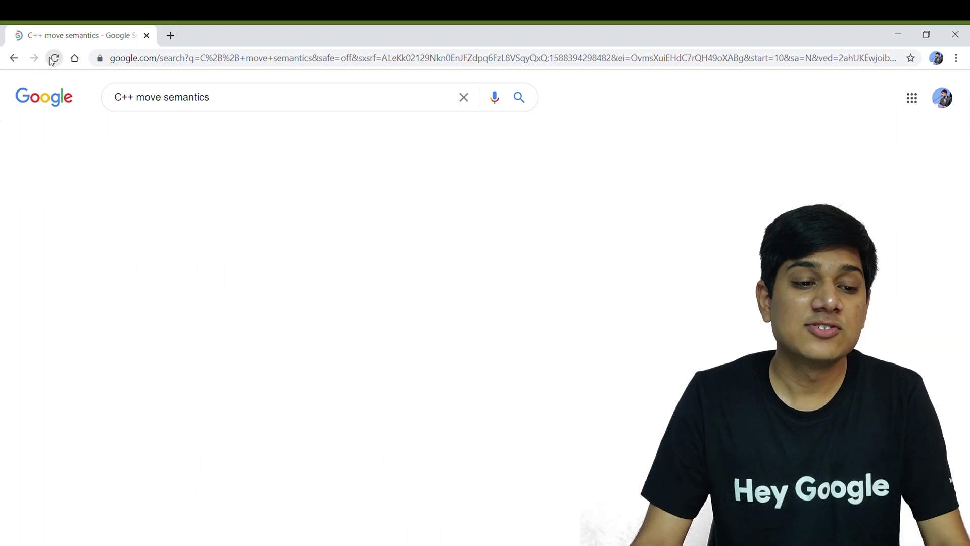
click(52, 58)
click(53, 58)
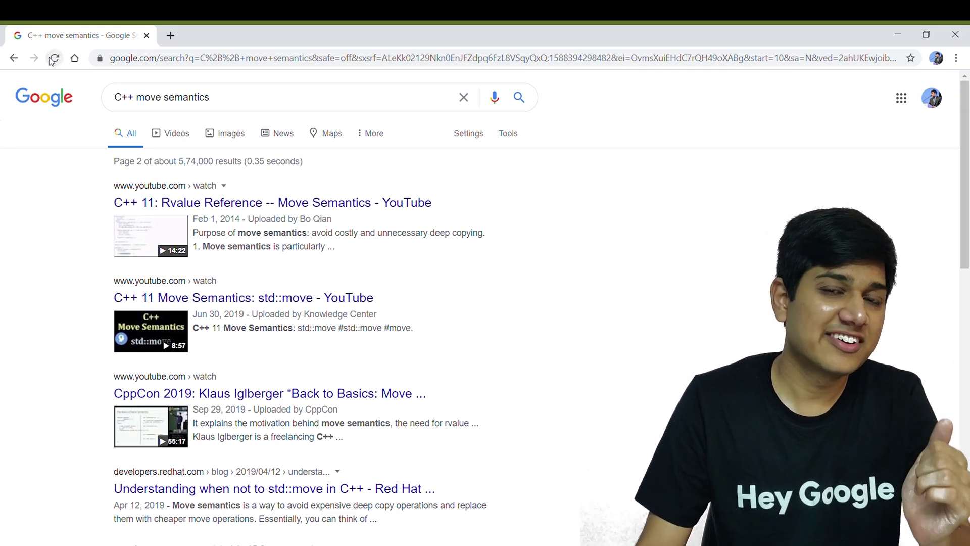
click(53, 59)
click(52, 59)
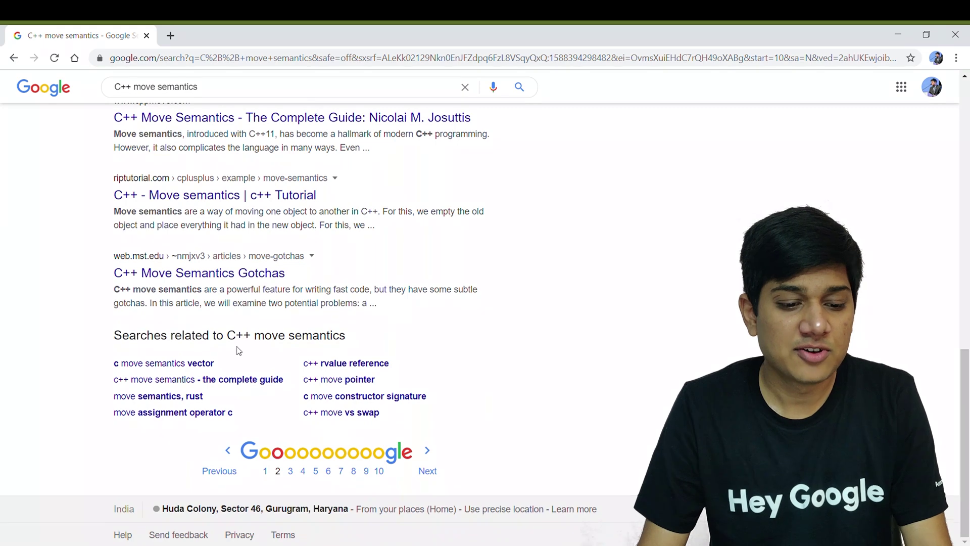
Step: Jump to results pages 3 and 10, reloading each to try for the Foobar banner
click(290, 471)
click(60, 58)
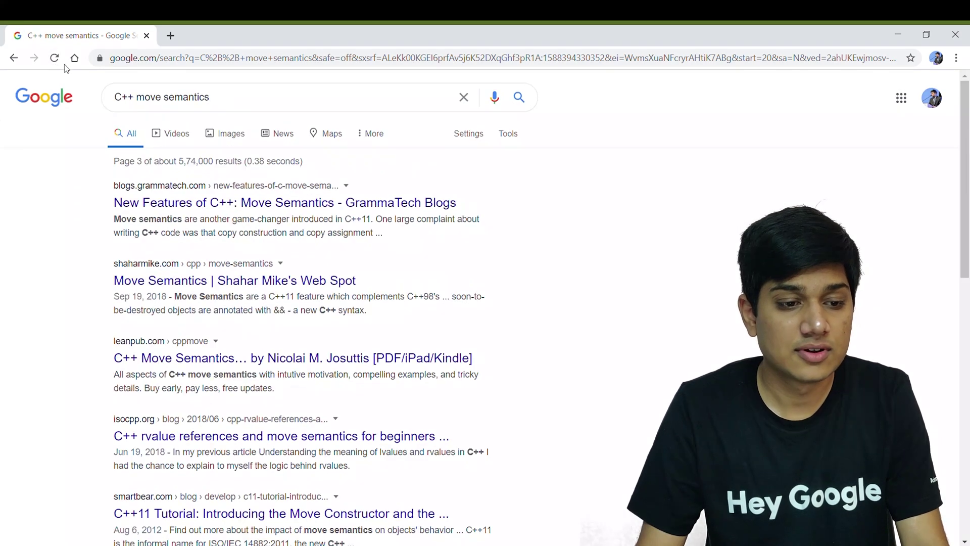
scroll(53, 107, down, 10)
click(379, 477)
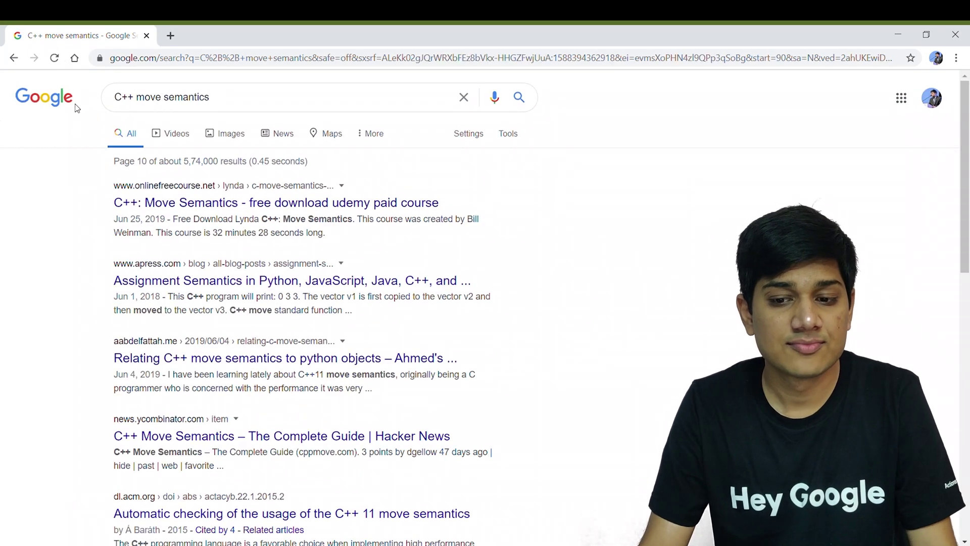
click(53, 59)
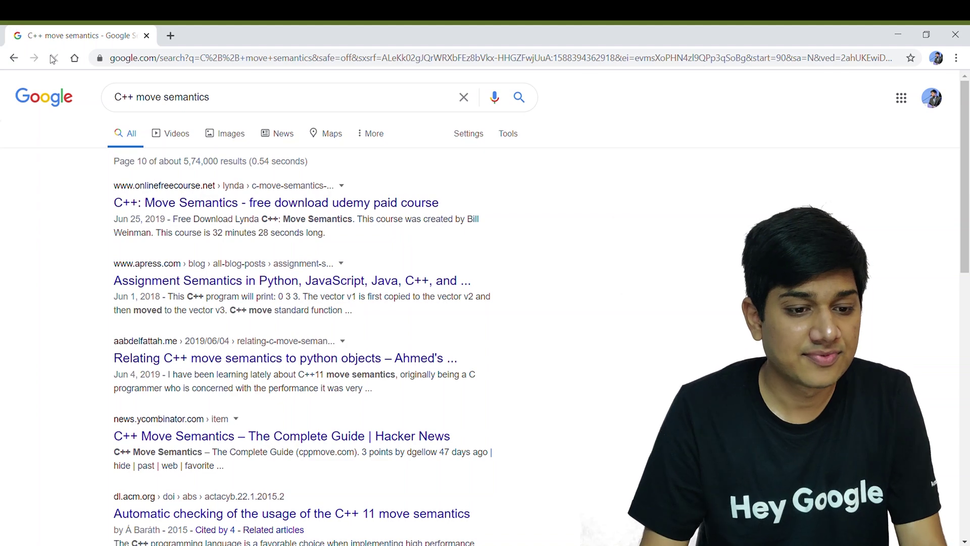
click(54, 58)
click(54, 59)
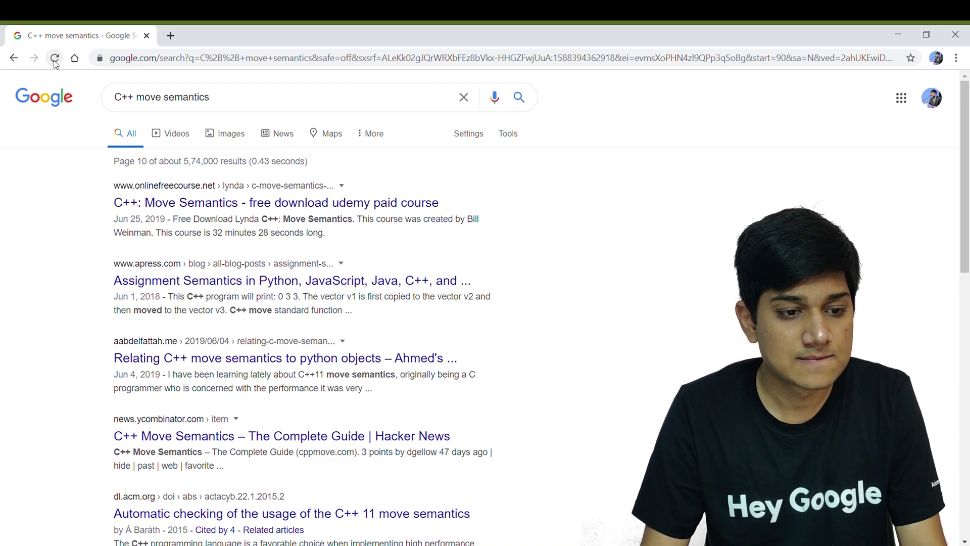
Step: Revisit results page 2, reload it repeatedly, and dismiss the search suggestions
scroll(265, 468, down, 15)
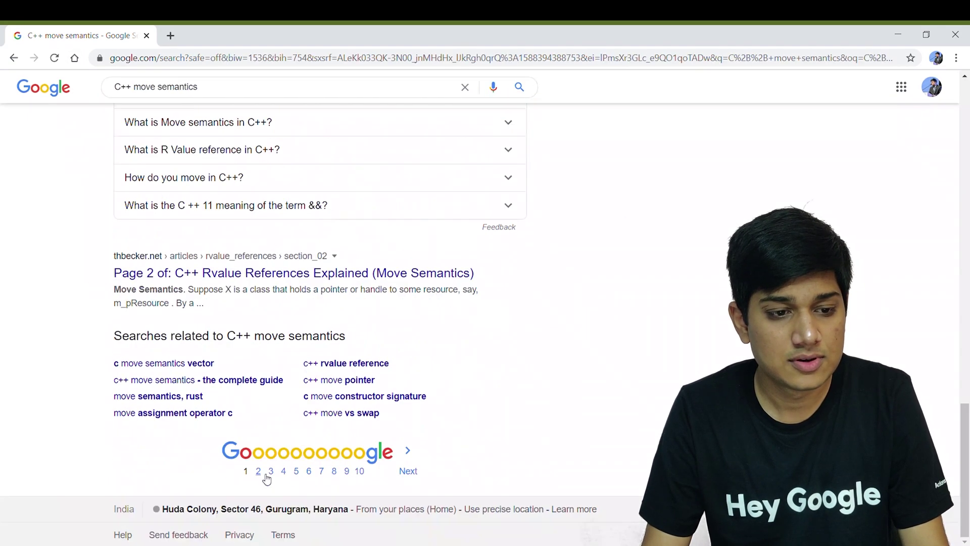
click(265, 474)
click(54, 59)
click(54, 59)
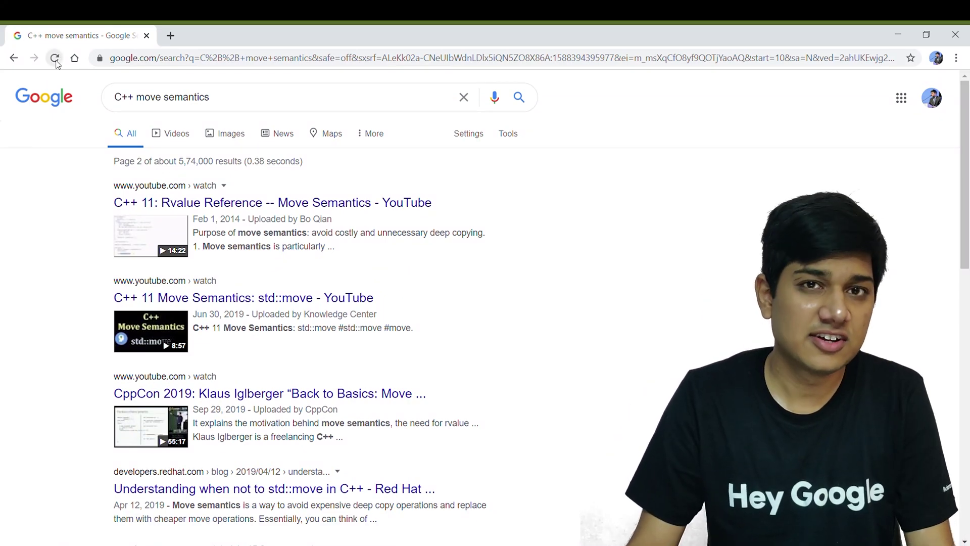
click(55, 59)
click(55, 59)
click(56, 59)
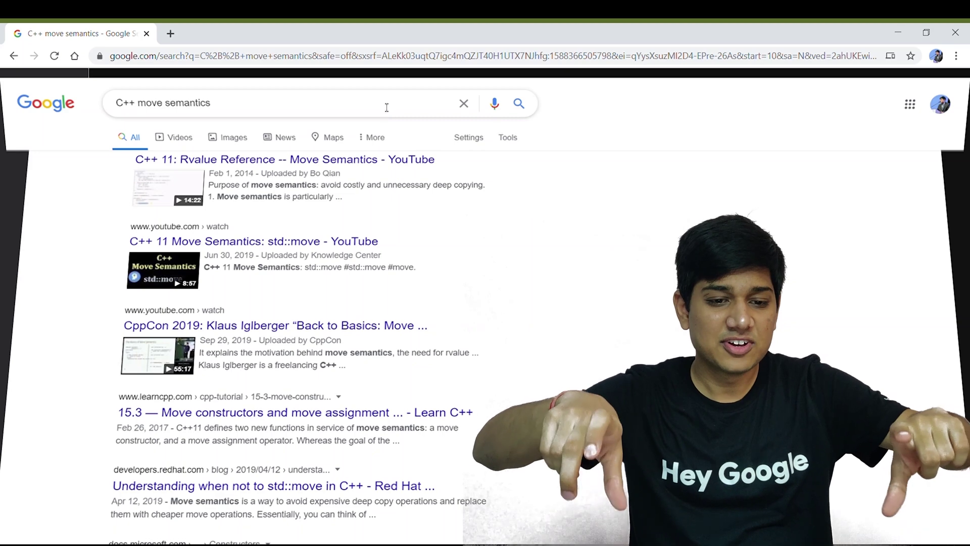
click(386, 107)
click(650, 245)
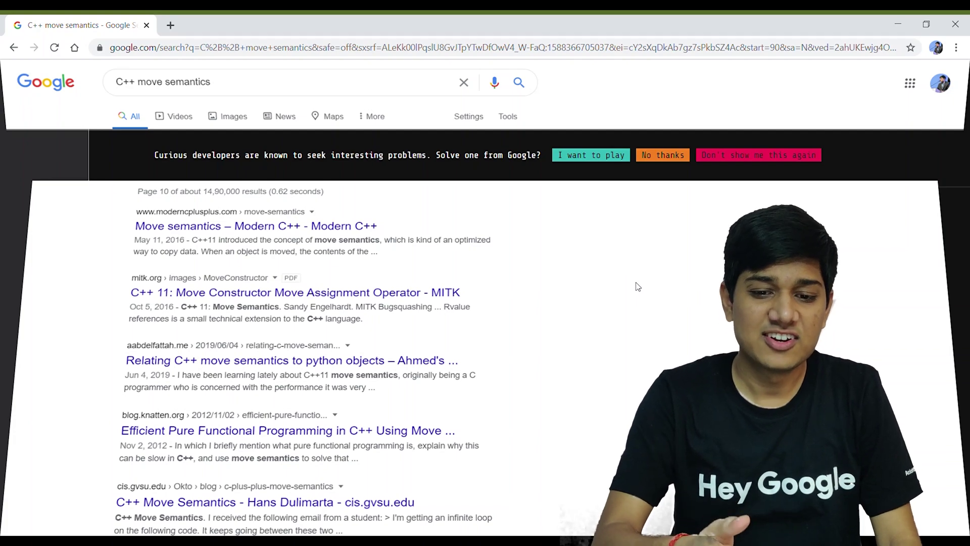
Step: Accept the Foobar invitation with 'I want to play' so foobar.withgoogle.com loads
click(594, 157)
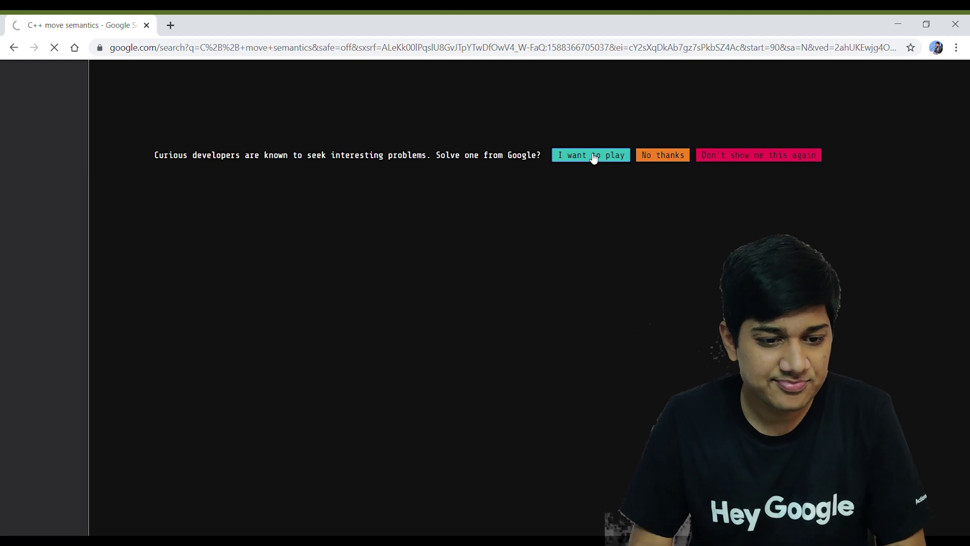
click(594, 158)
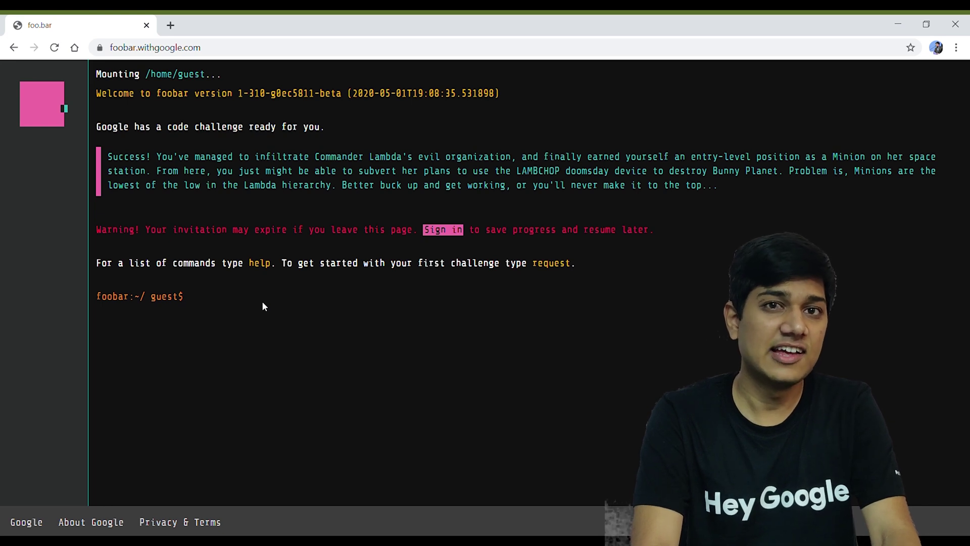
Step: Sign in, run 'request' and confirm with Y to receive the Prison Labor Dodgers challenge
click(451, 231)
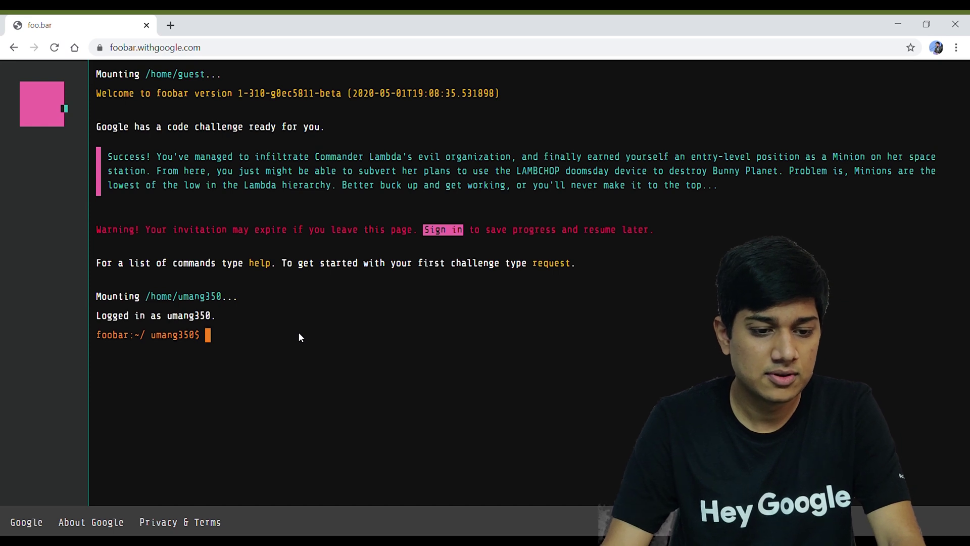
text(request)
key(Return)
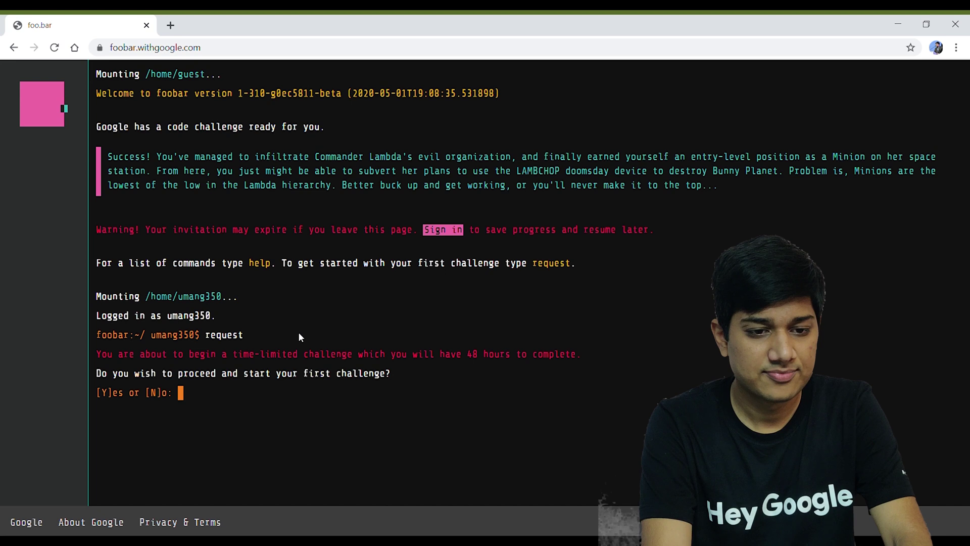
text(Y)
key(Return)
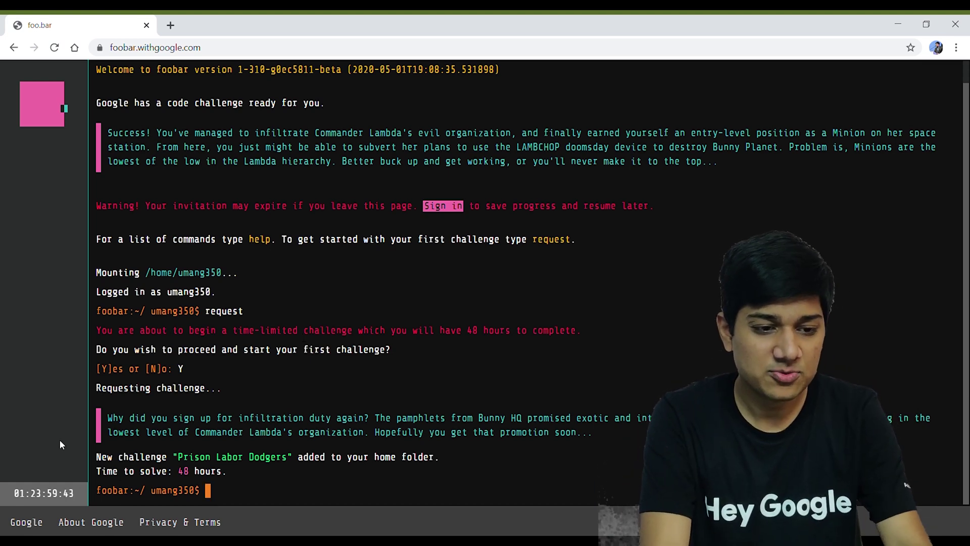
scroll(216, 212, up, 1)
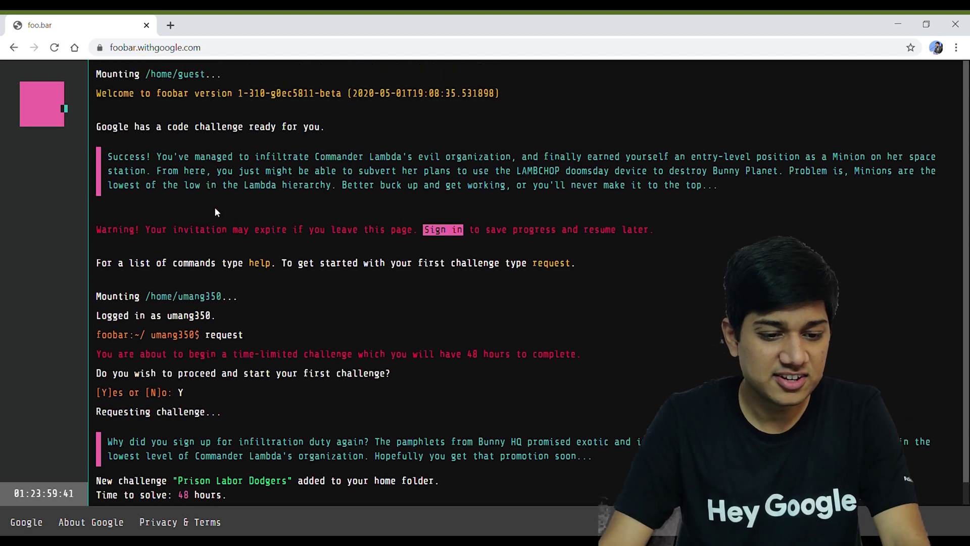
scroll(216, 213, down, 1)
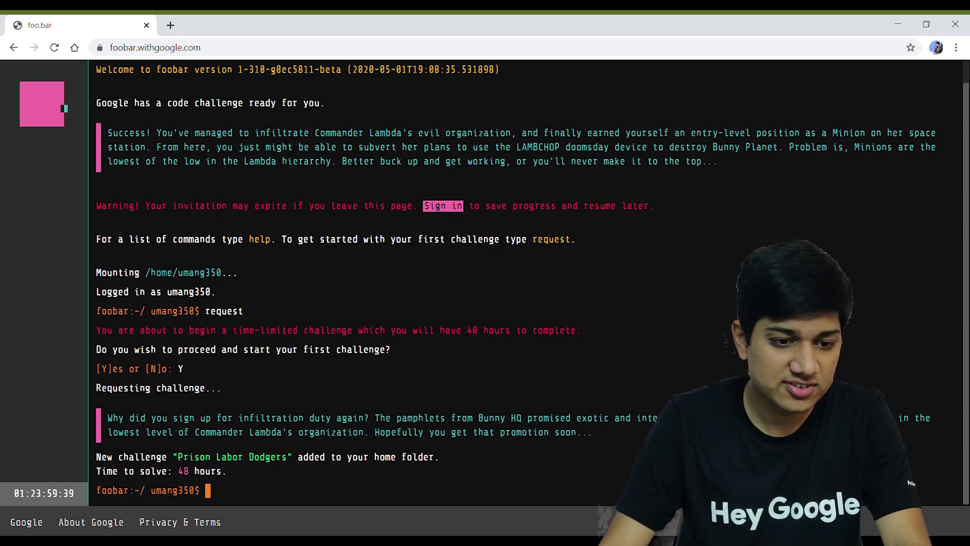
Step: Try the 'home' command, then list the home folder contents with ls
text(home)
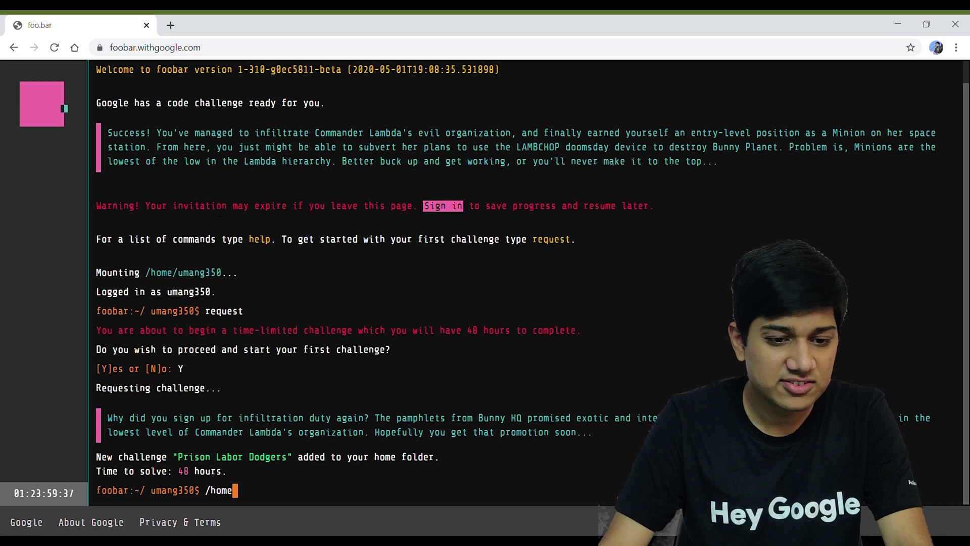
key(Return)
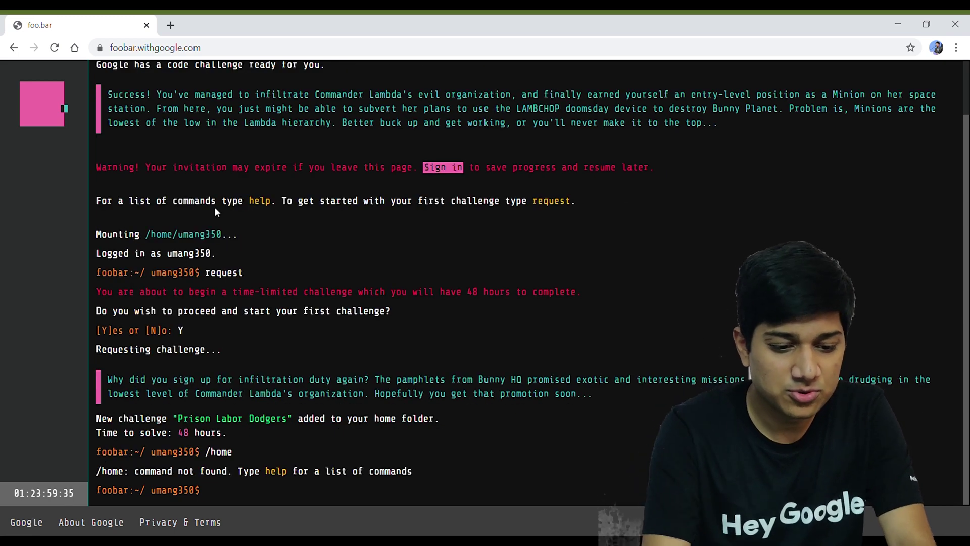
text(ls)
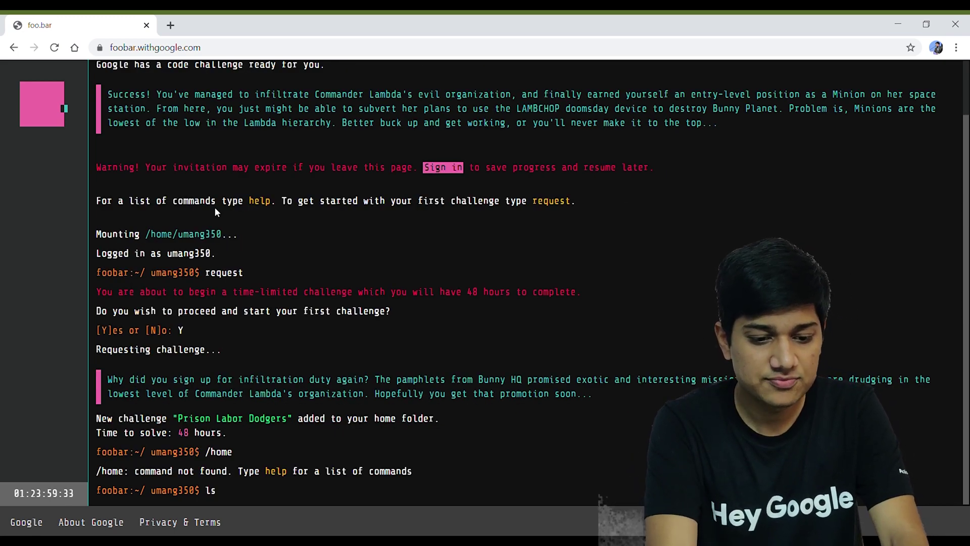
key(Return)
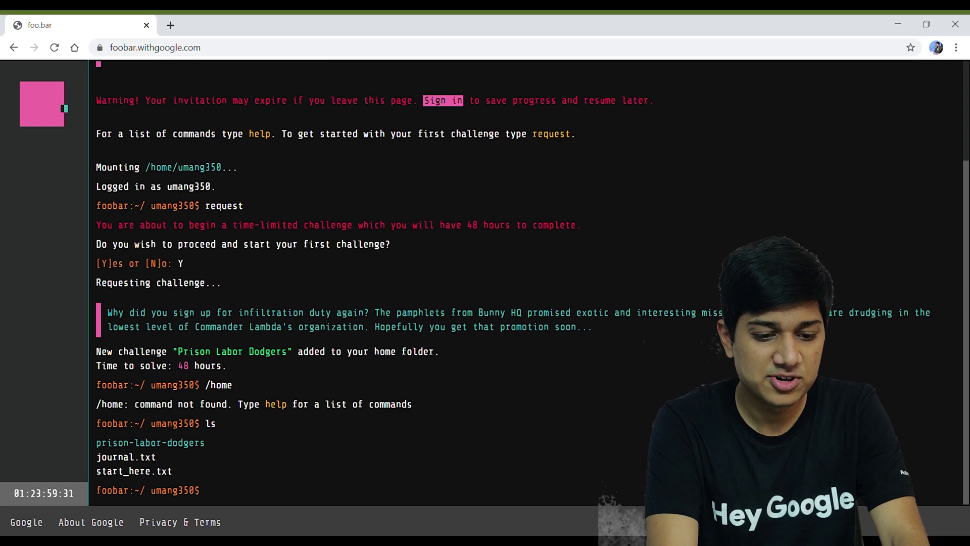
Step: Print the shell command reference with help, then try cd to move up a level
text(help)
key(Return)
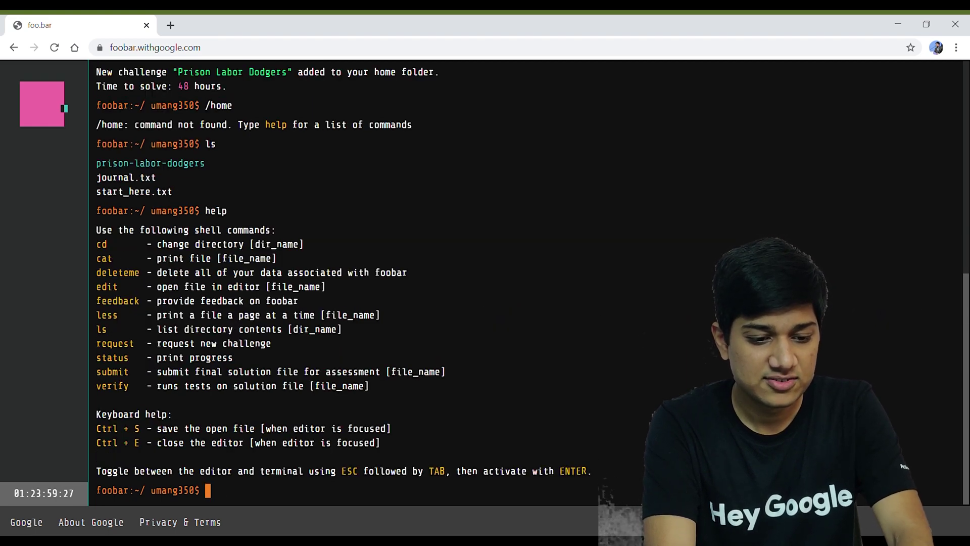
text(cd ..)
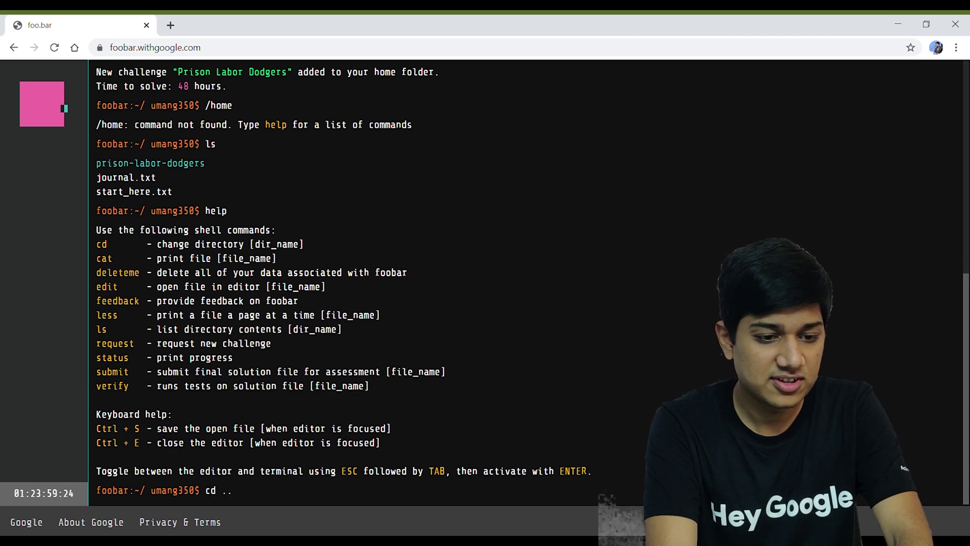
key(Return)
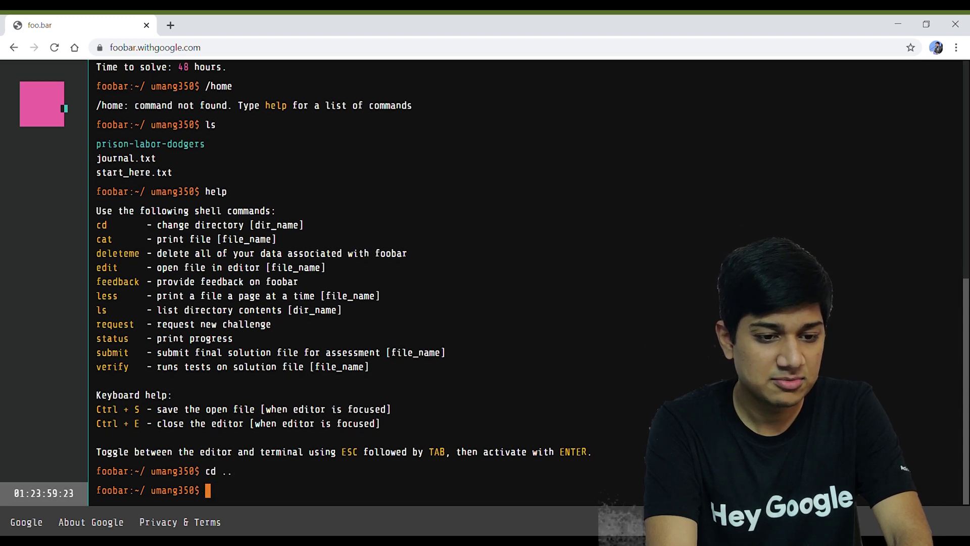
scroll(526, 283, up, 8)
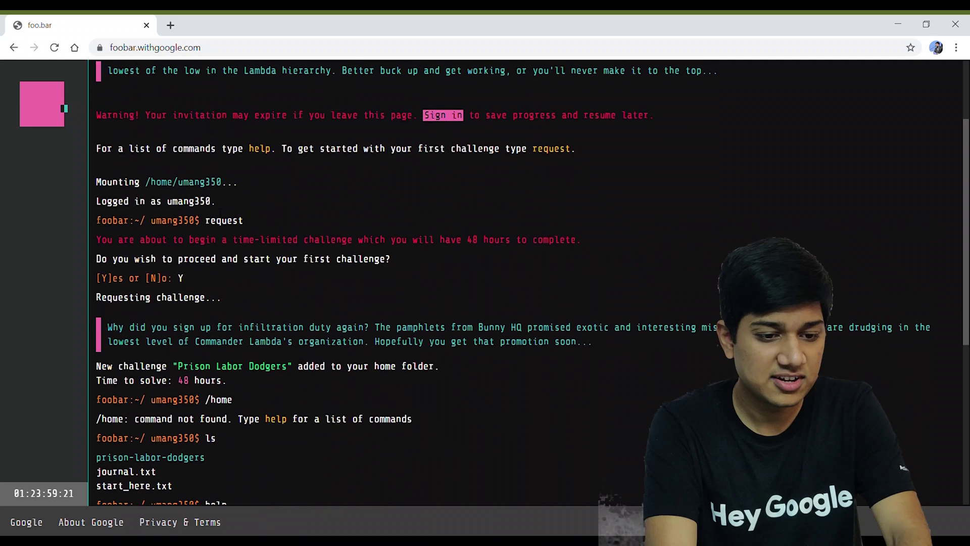
scroll(215, 207, down, 3)
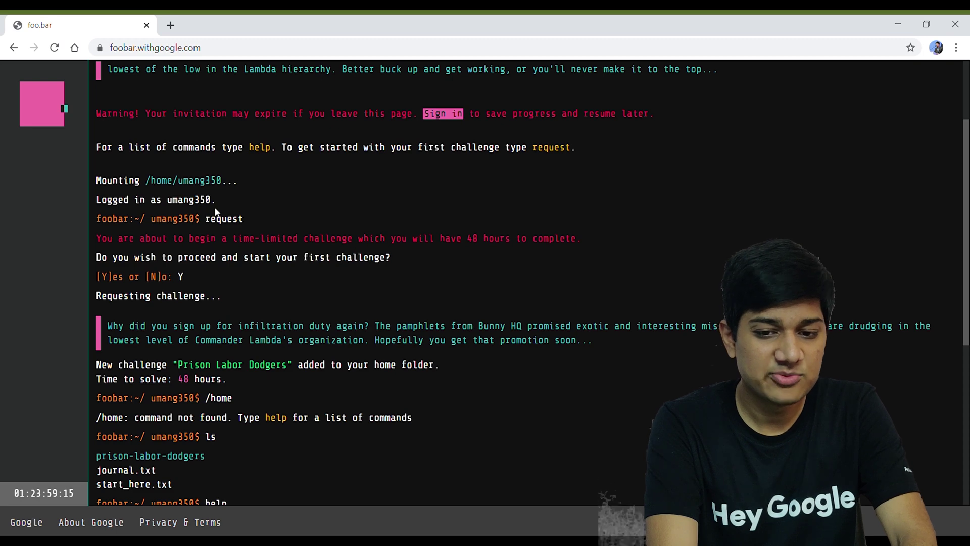
scroll(214, 211, down, 8)
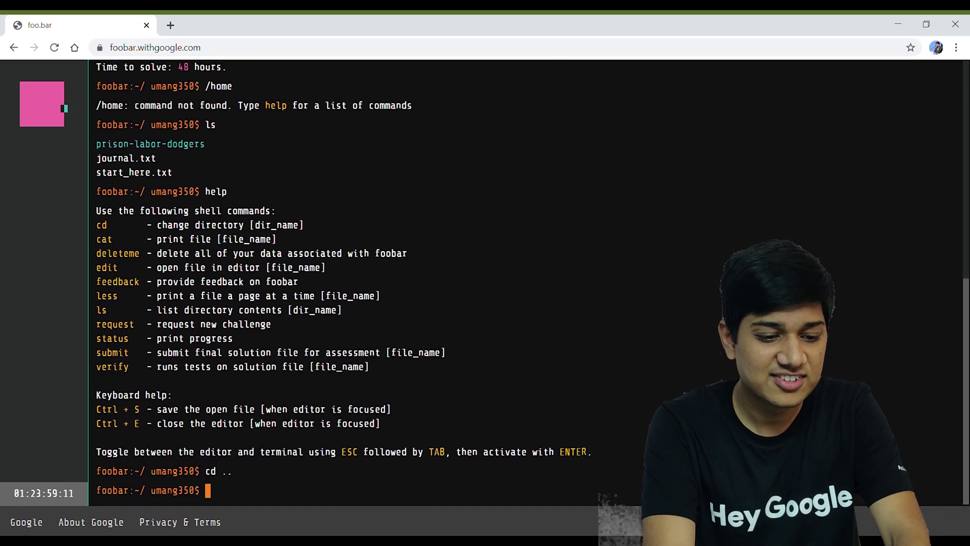
Step: Try running journal.txt and editing journal.txt and start_here.txt, which are not editable
text(journal)
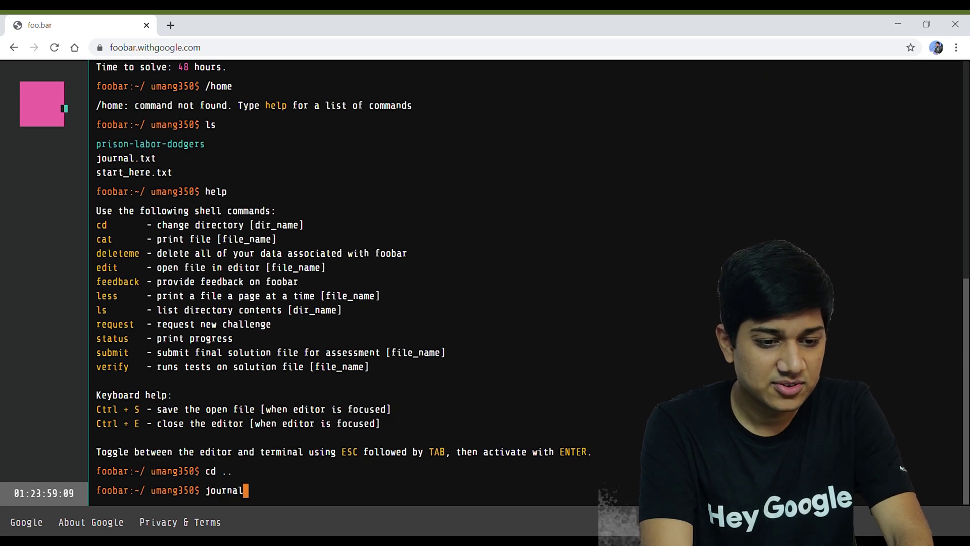
text(.txt)
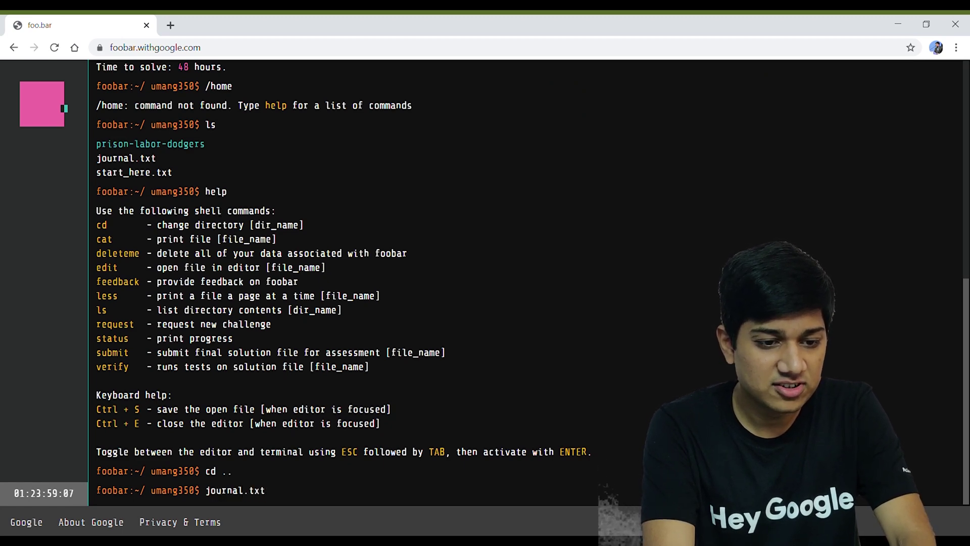
key(Return)
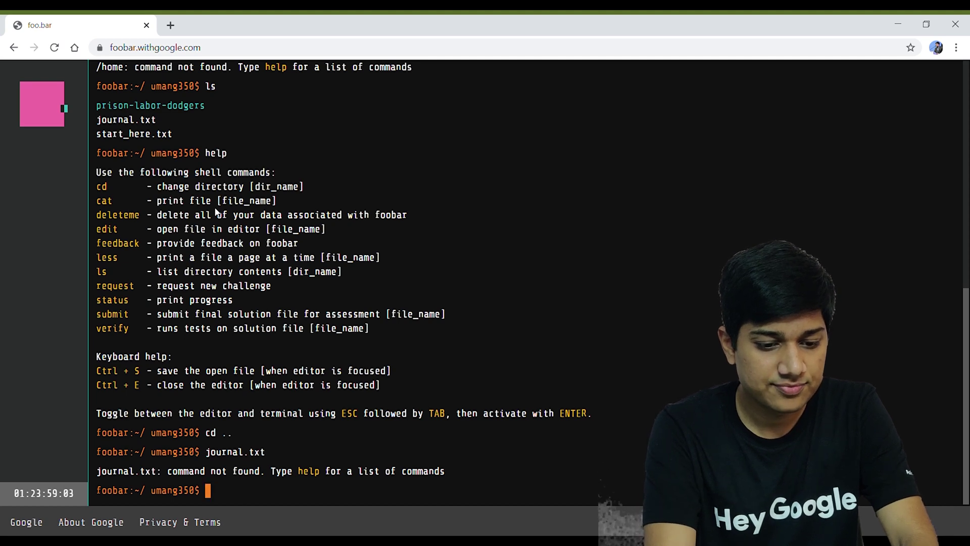
text(dit jo)
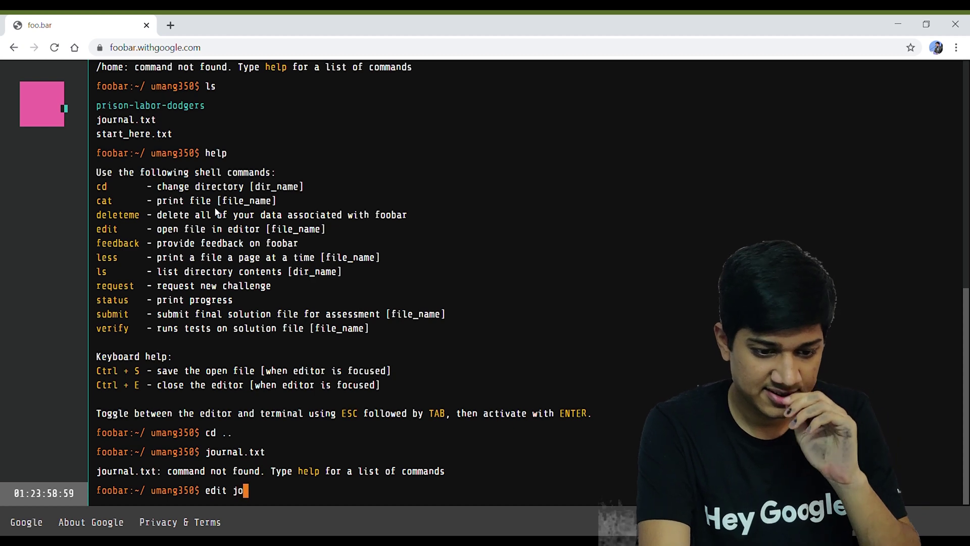
text(urnal.txt)
key(Return)
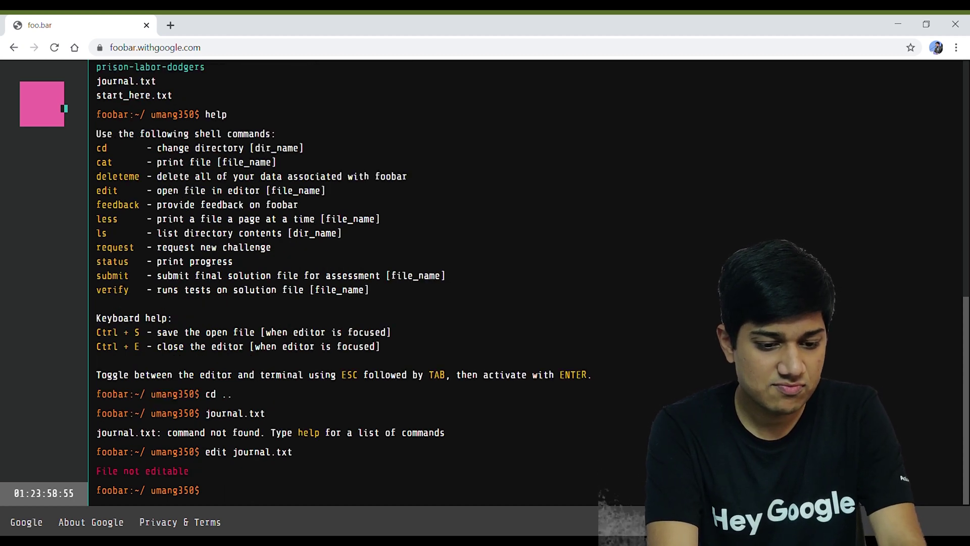
text(edit)
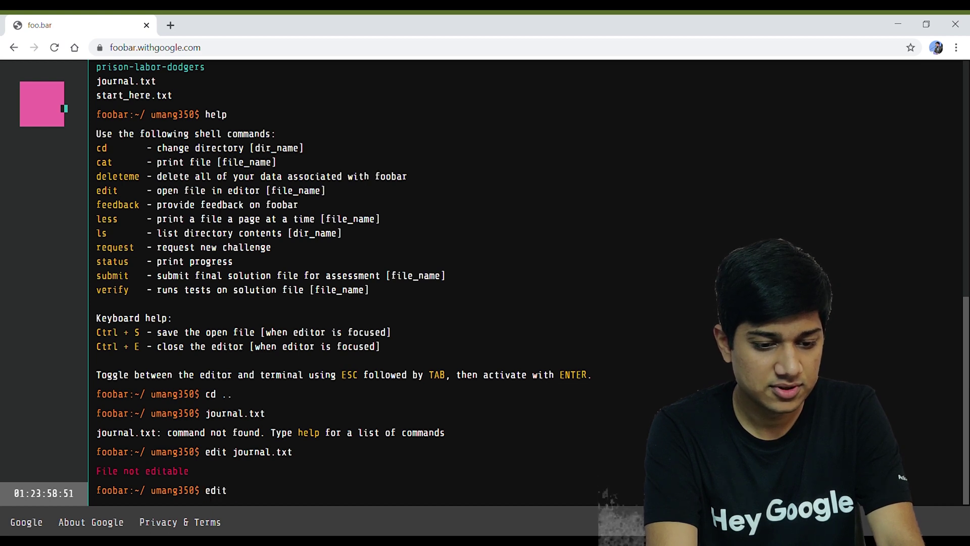
text( start_here.txt)
key(Return)
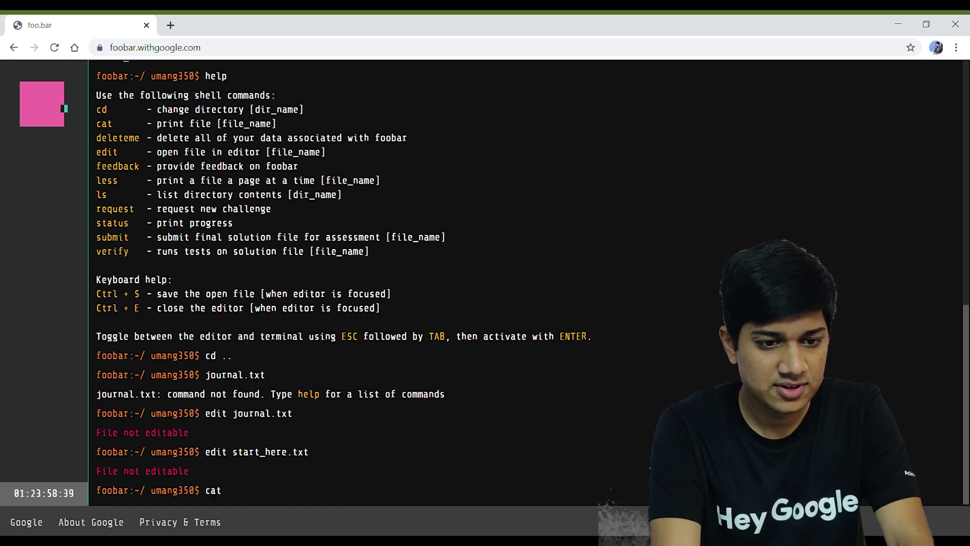
Step: Print start_here.txt and journal.txt with cat, then list the home folder again
key(Return)
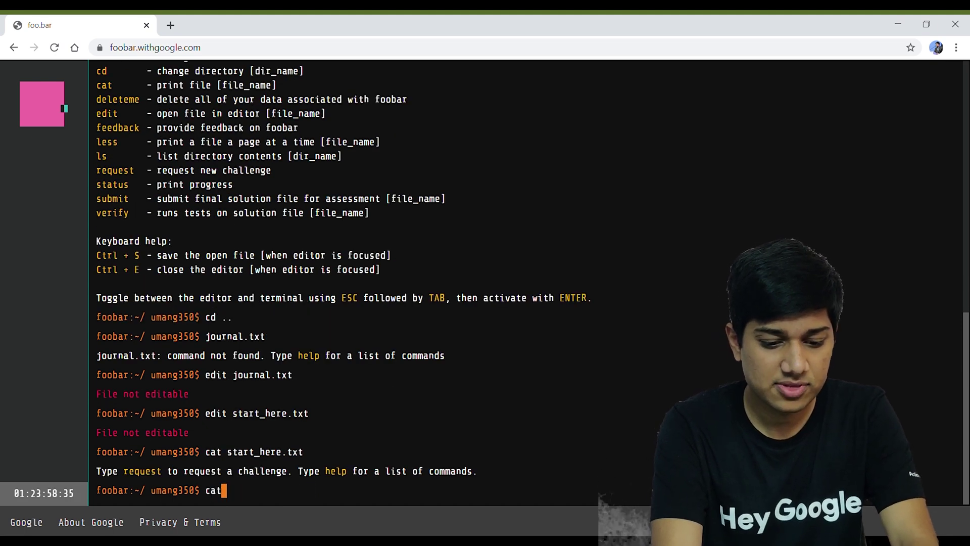
key(Return)
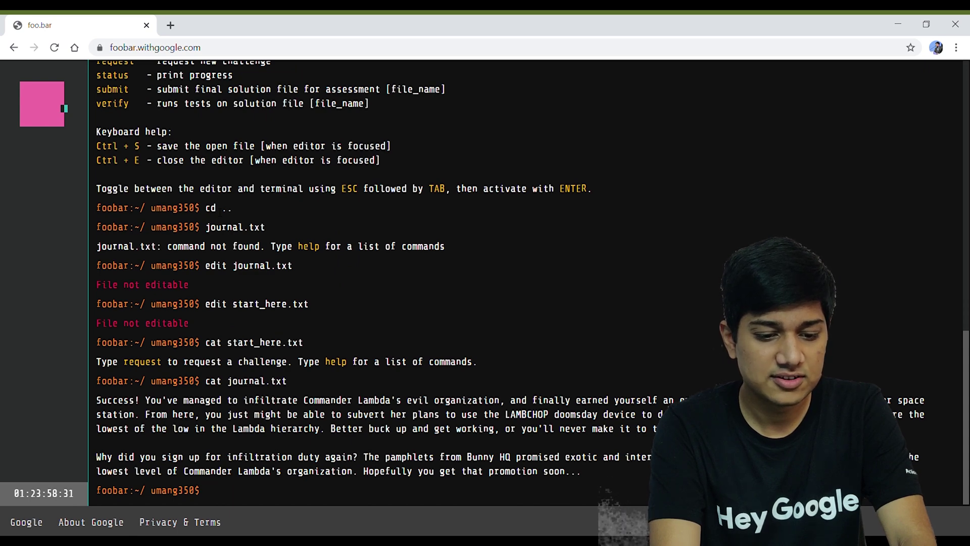
text(ls)
key(Return)
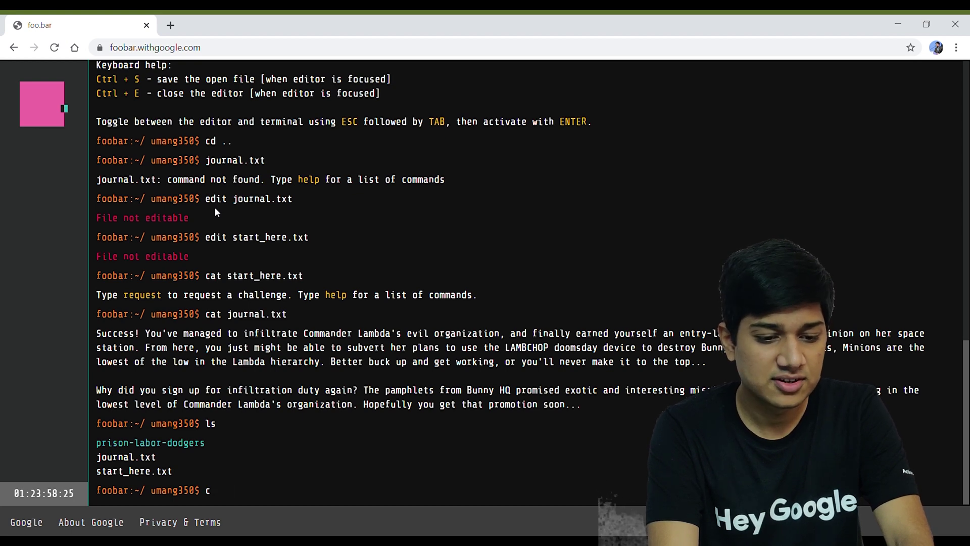
Step: Enter the prison-labor-dodgers folder using tab completion and list its files
text(cd p)
key(Tab)
key(Return)
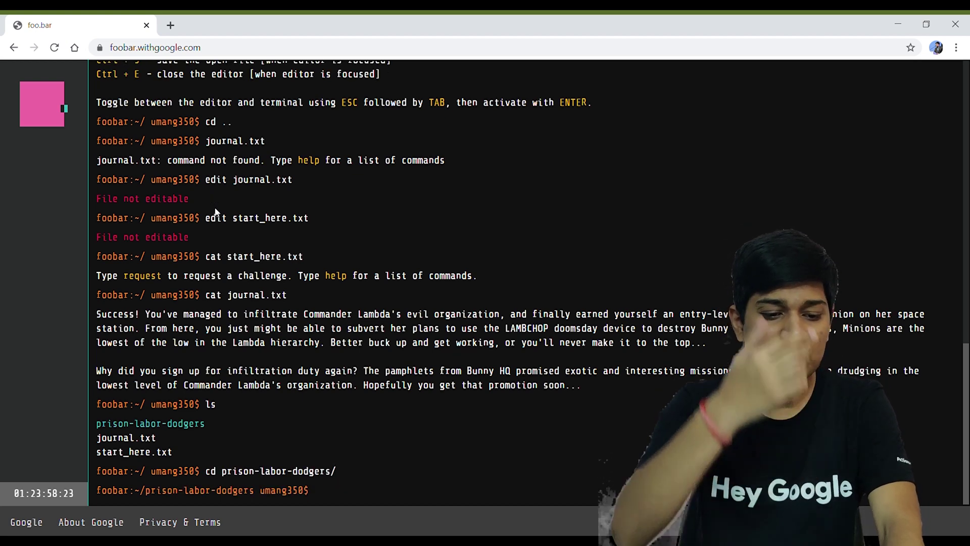
text(ls)
key(Return)
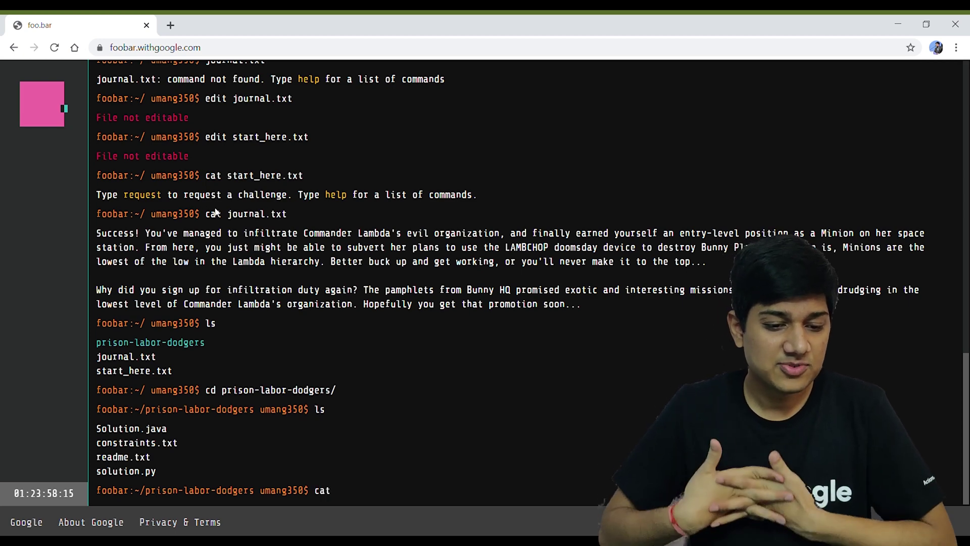
Step: Print readme.txt to show the Prison Labor Dodgers problem statement
text(cat readme.txt)
key(Return)
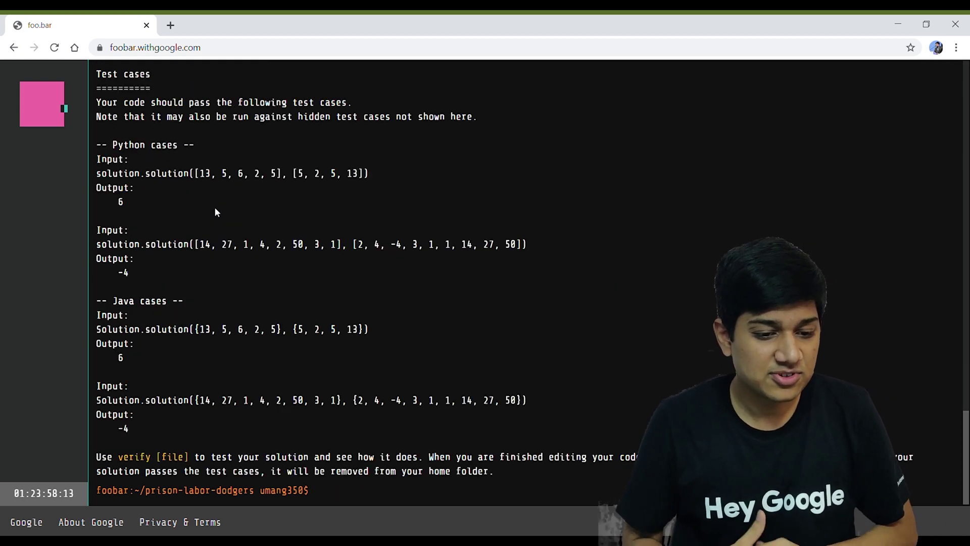
scroll(215, 209, up, 10)
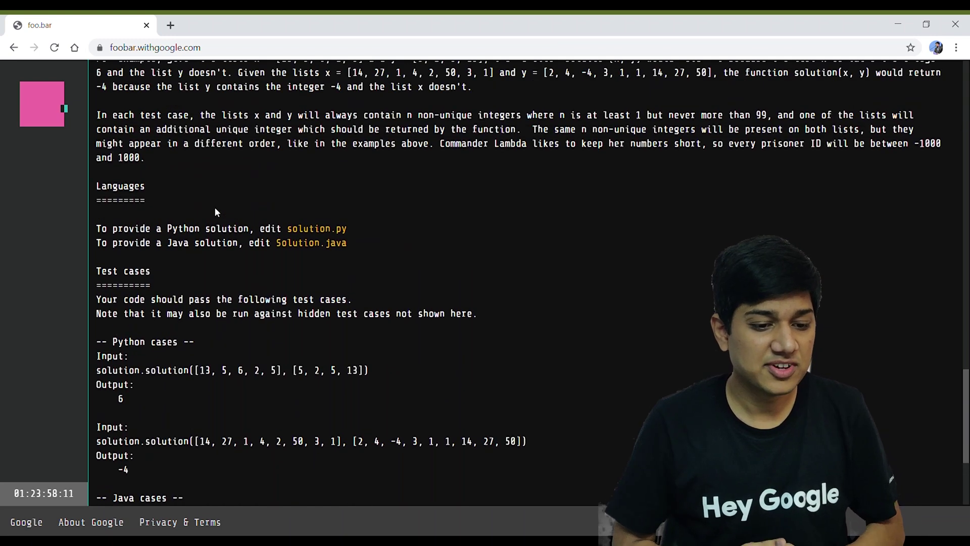
scroll(215, 211, down, 3)
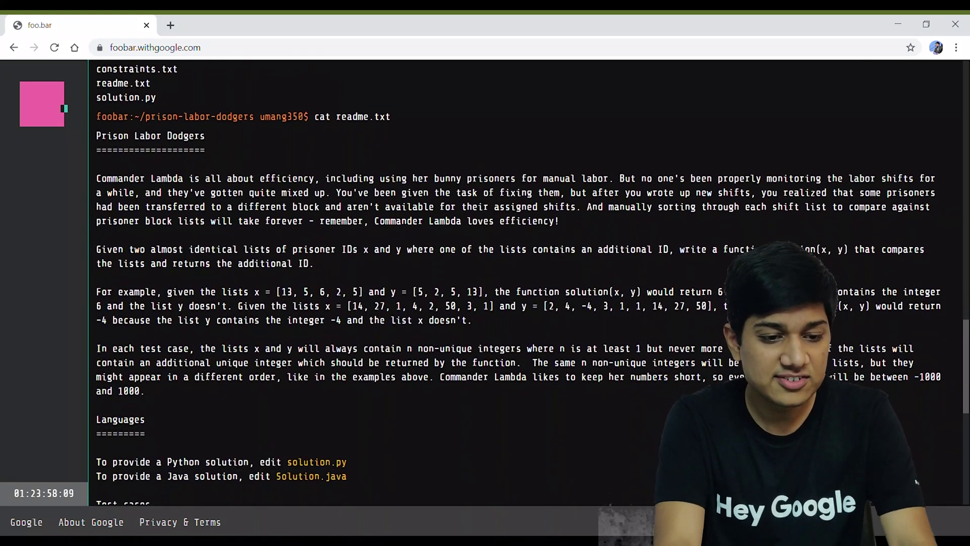